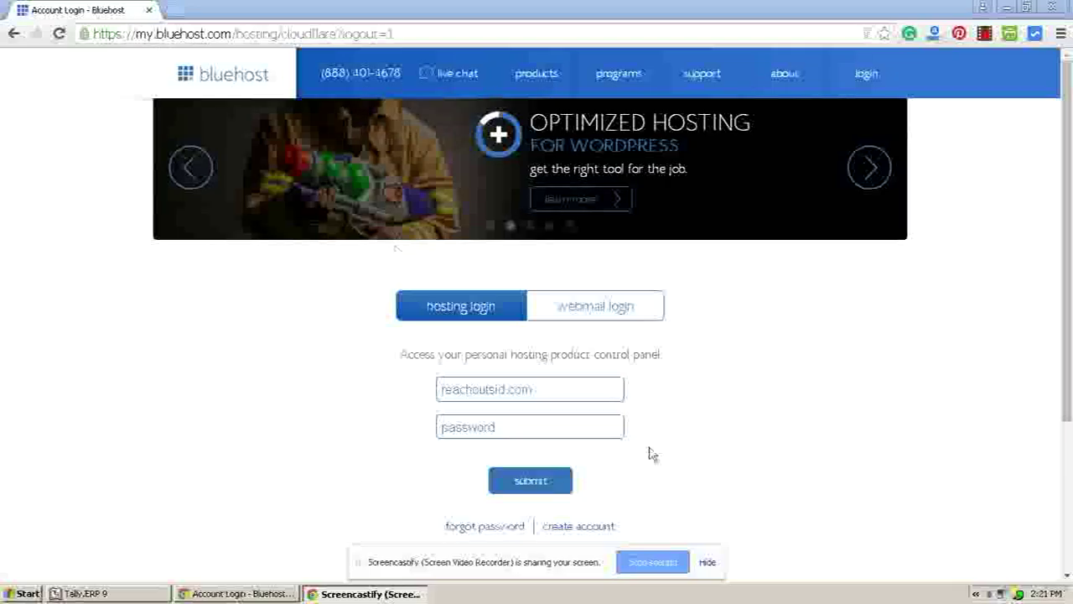
# - Enter the account password on the Bluehost hosting login form and log in
pyautogui.click(505, 426)
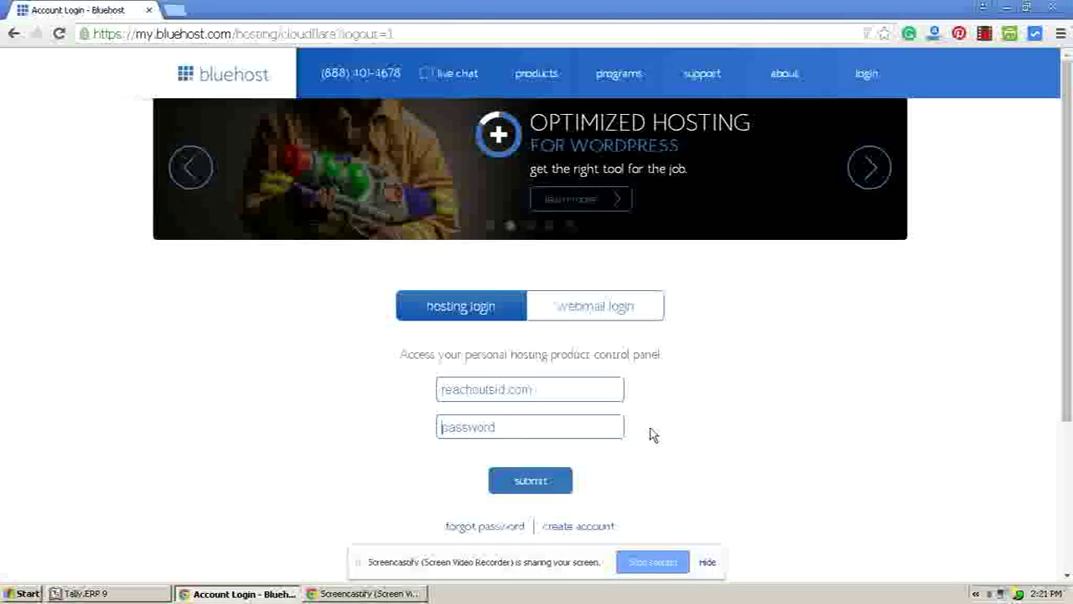
pyautogui.write('*****')
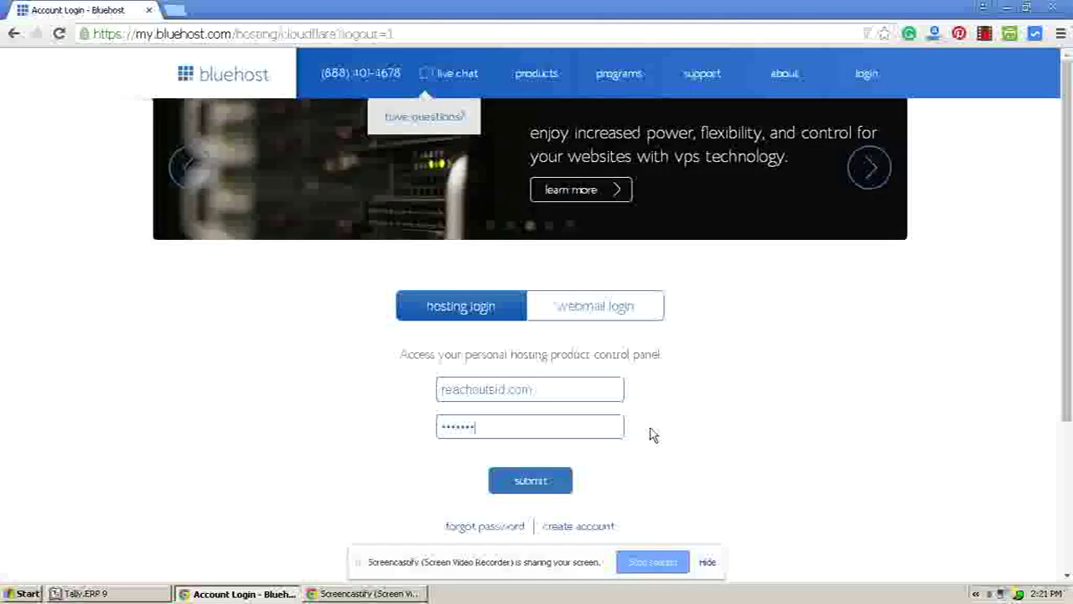
pyautogui.write('*')
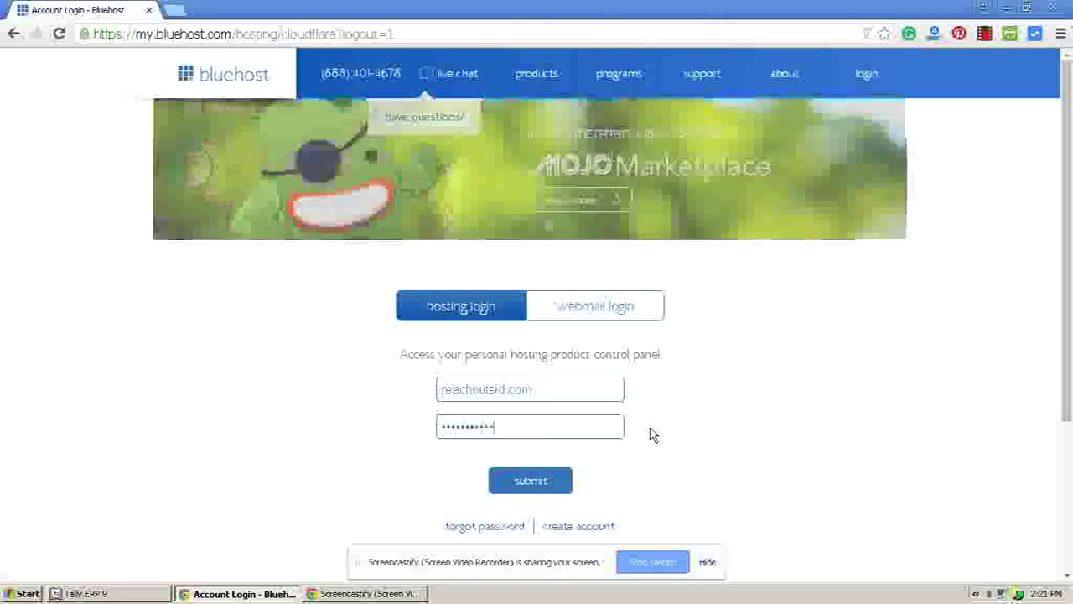
pyautogui.click(531, 481)
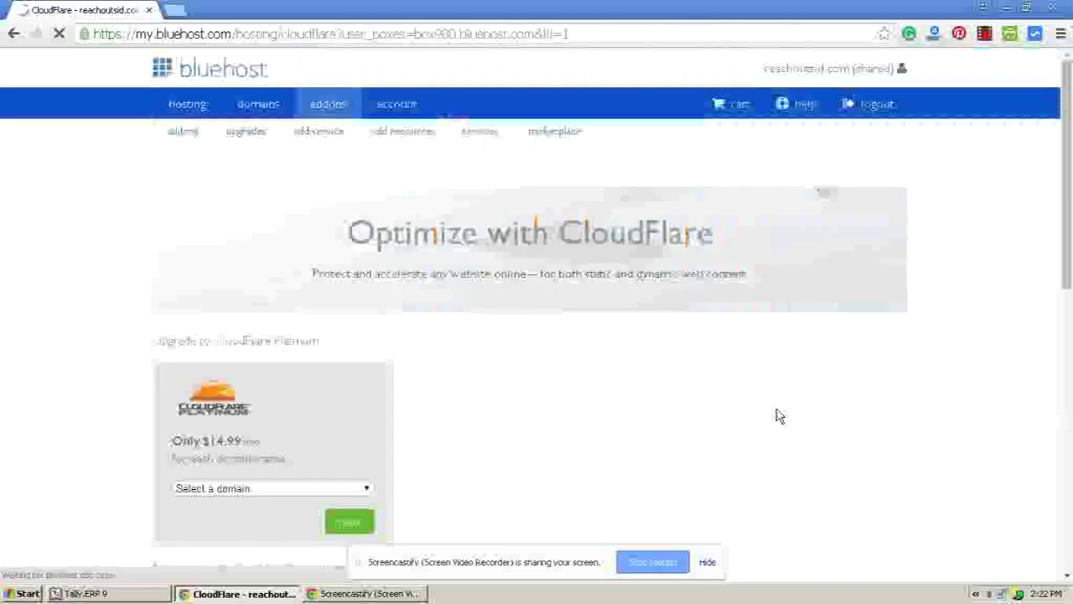
# - Go to the hosting home, dismiss the welcome popup, and reach the CloudFlare add-on under Domains
pyautogui.click(186, 106)
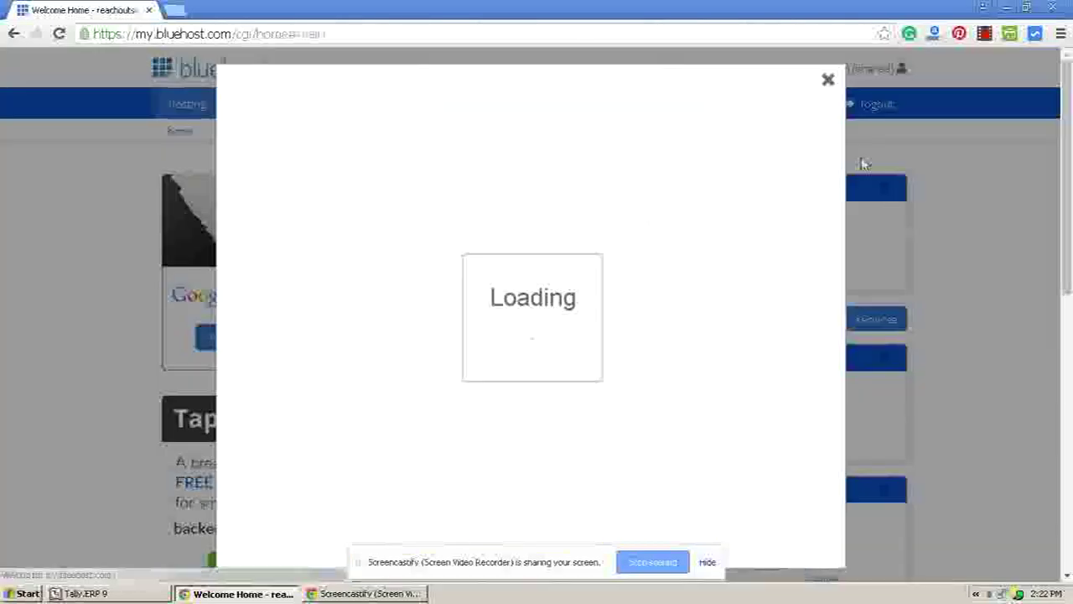
pyautogui.click(827, 78)
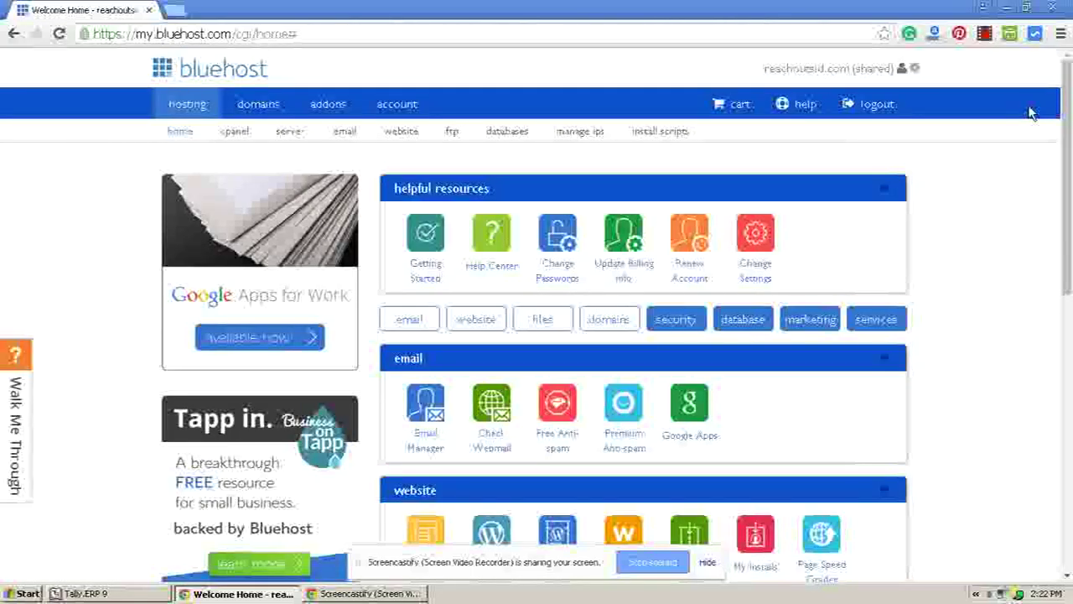
pyautogui.scroll(-7, 1032, 113)
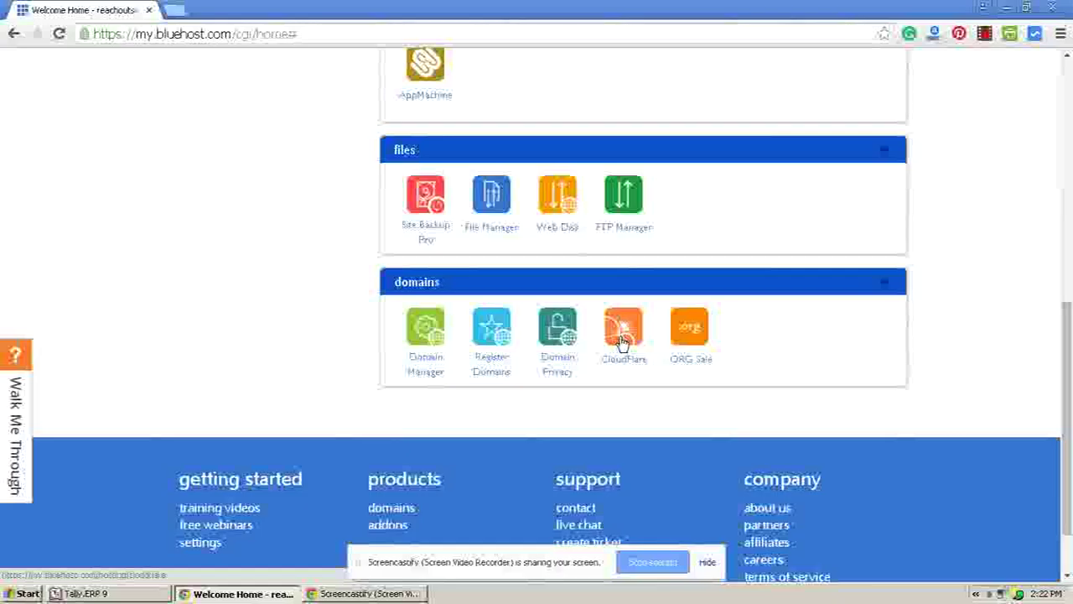
pyautogui.click(622, 342)
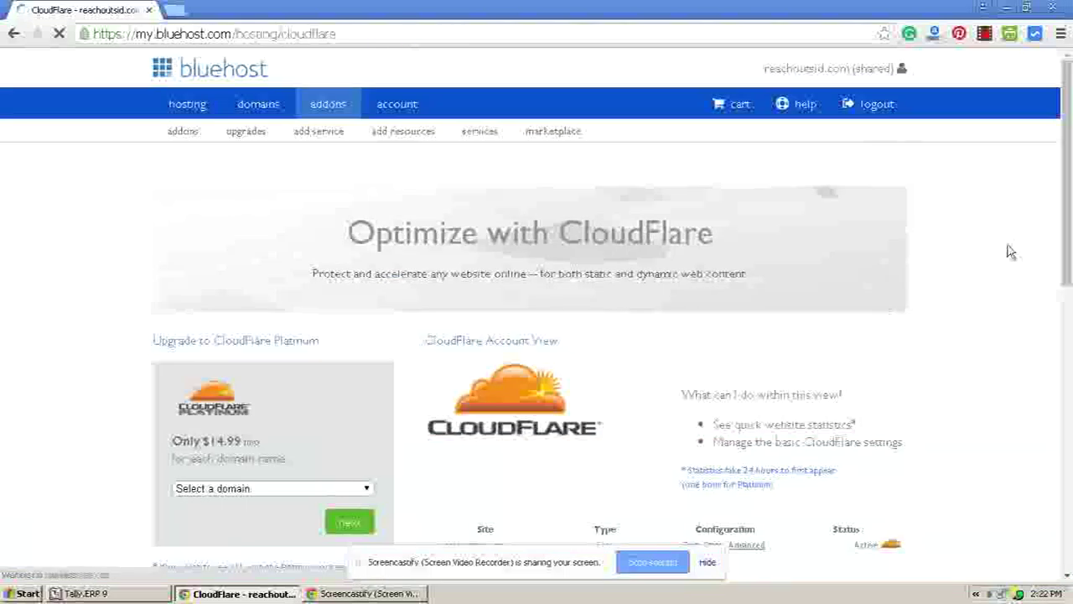
# - Scroll down to the site's CloudFlare row showing the Free plan and Active status
pyautogui.scroll(-2, 1010, 248)
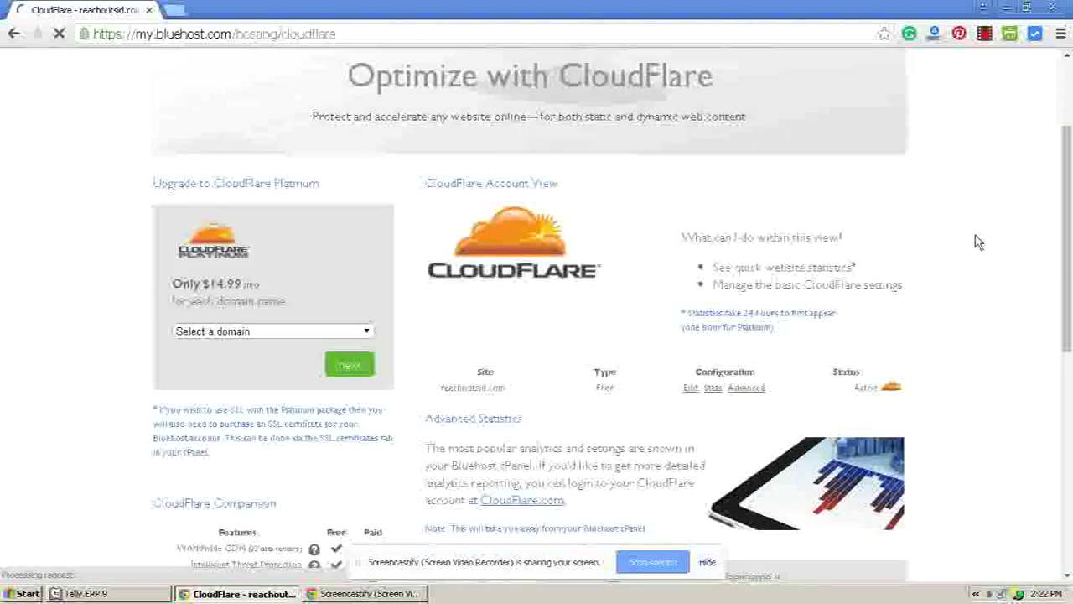
pyautogui.scroll(-1, 961, 237)
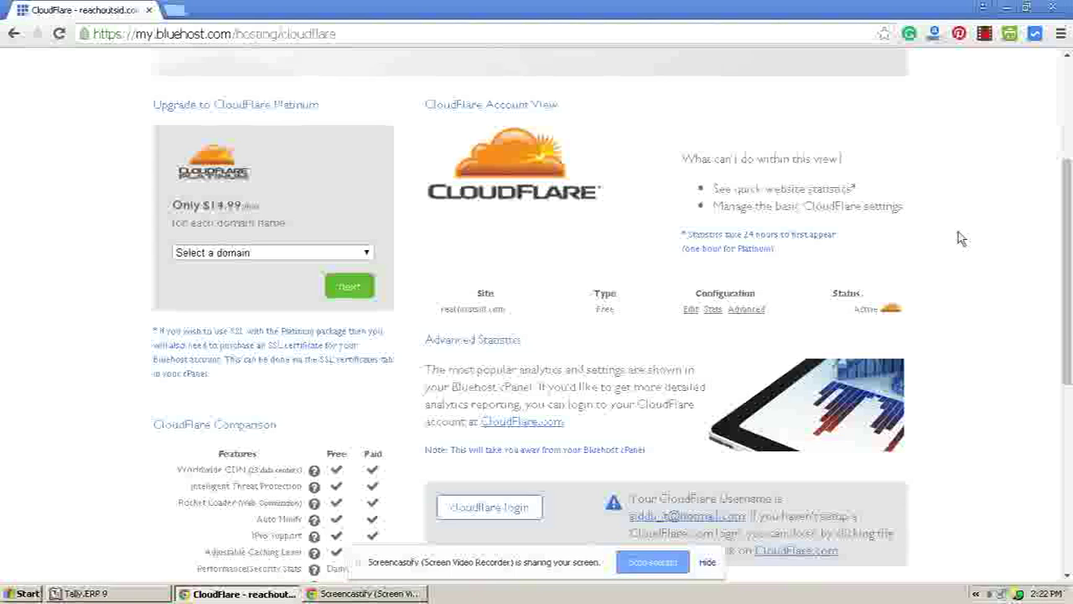
pyautogui.scroll(-1, 960, 235)
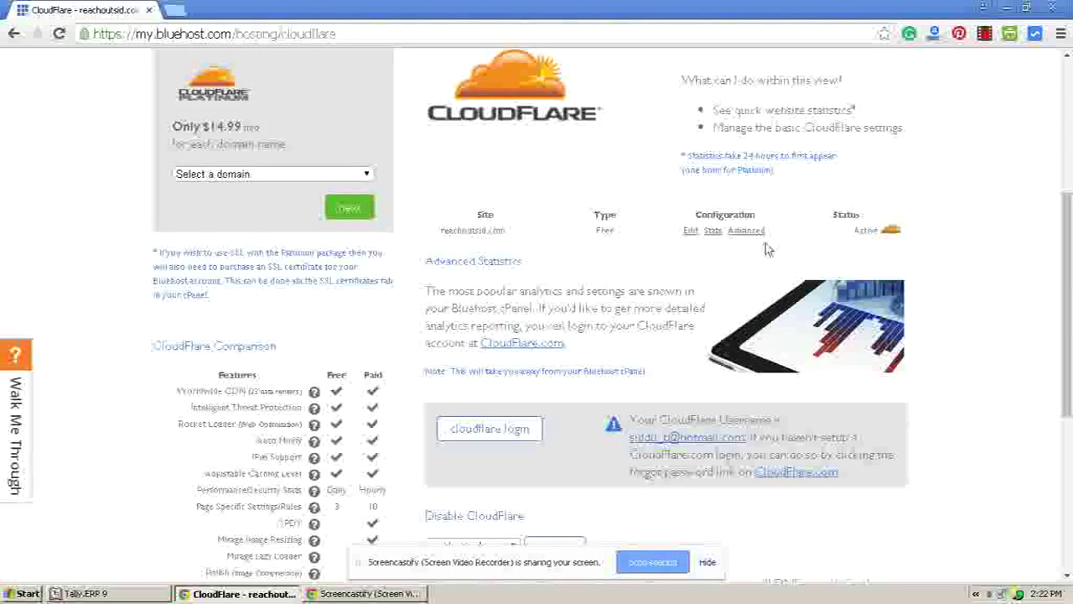
# - Expand the site's CloudFlare DNS records and review its three CNAME entries
pyautogui.click(692, 234)
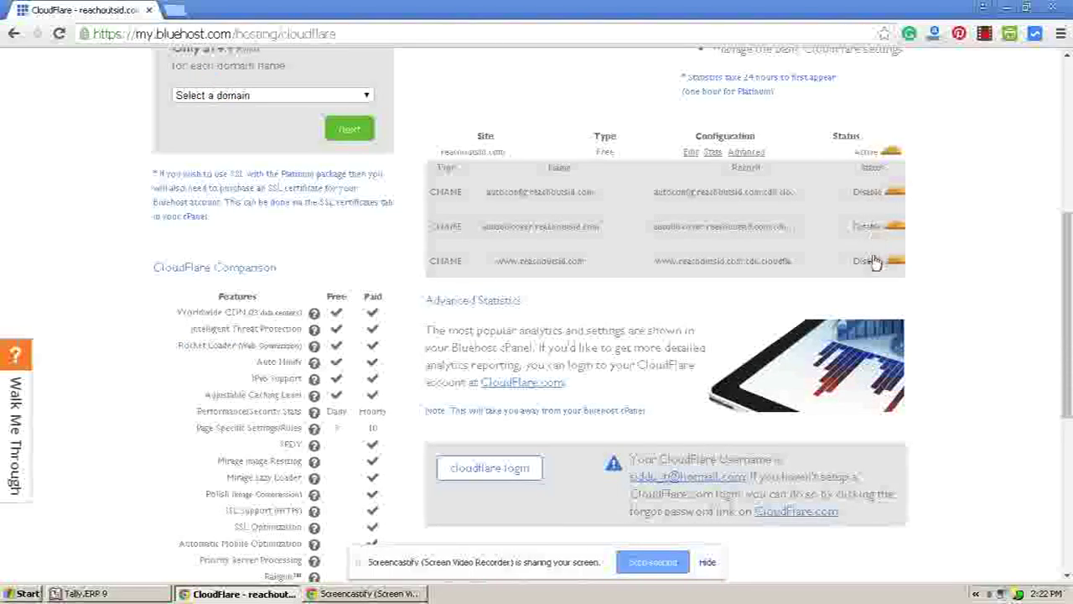
pyautogui.scroll(2, 979, 248)
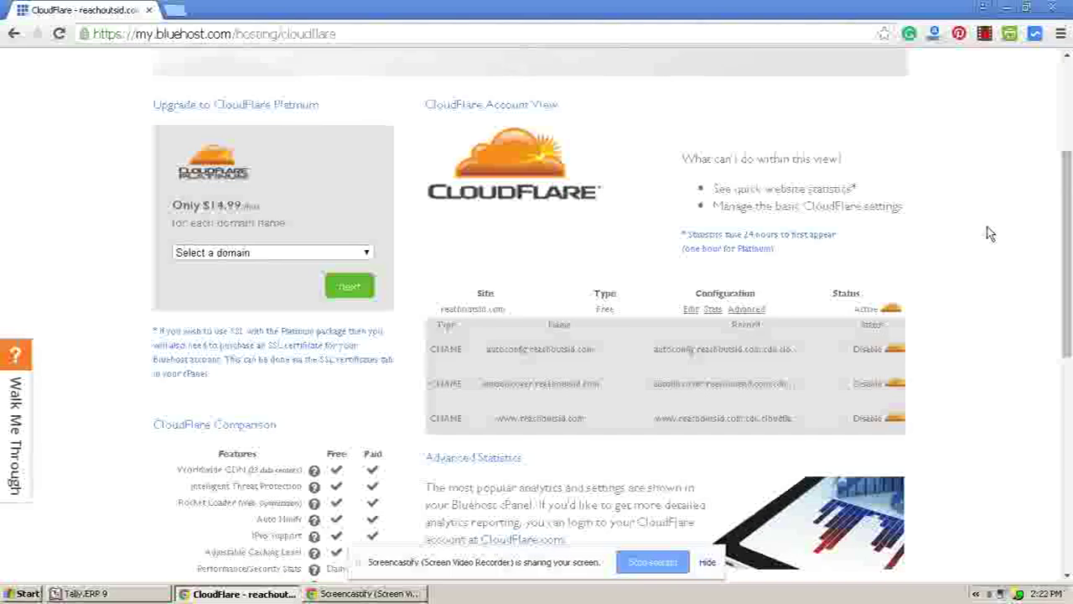
pyautogui.scroll(1, 951, 206)
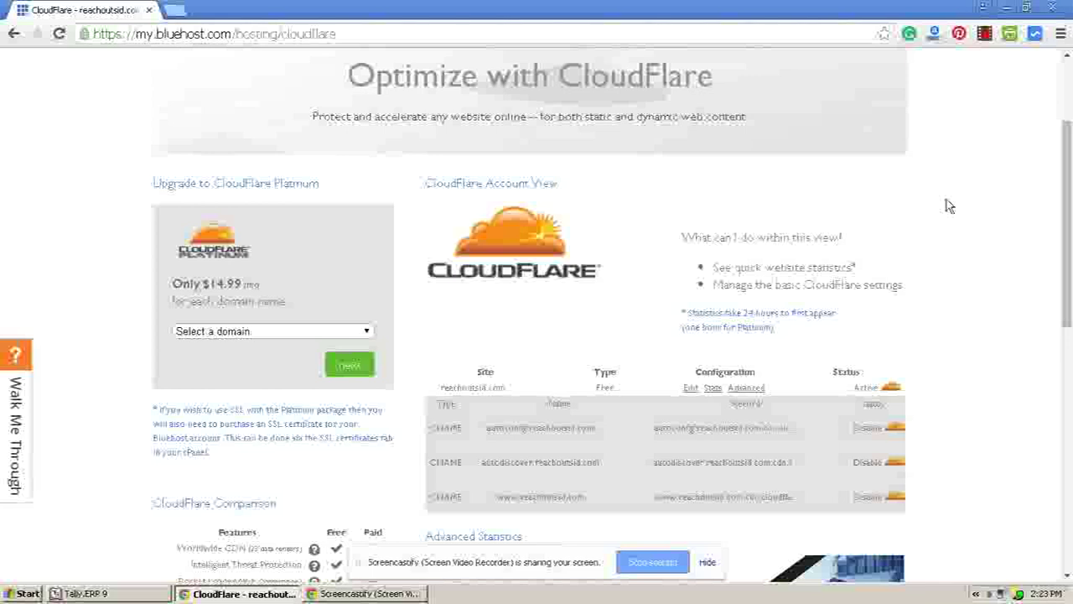
pyautogui.scroll(-1, 952, 206)
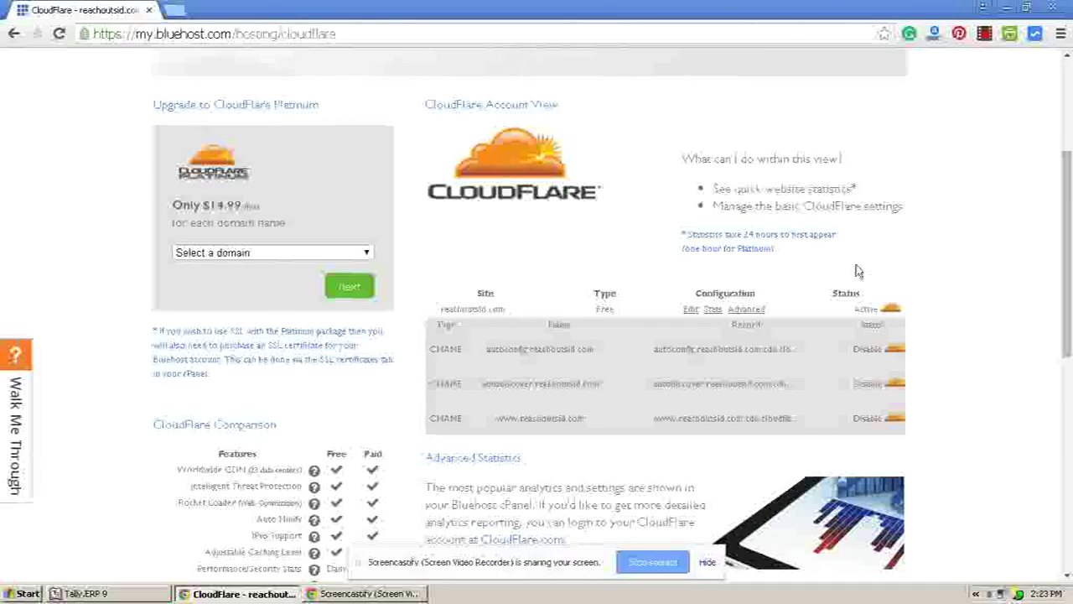
pyautogui.scroll(-1, 981, 268)
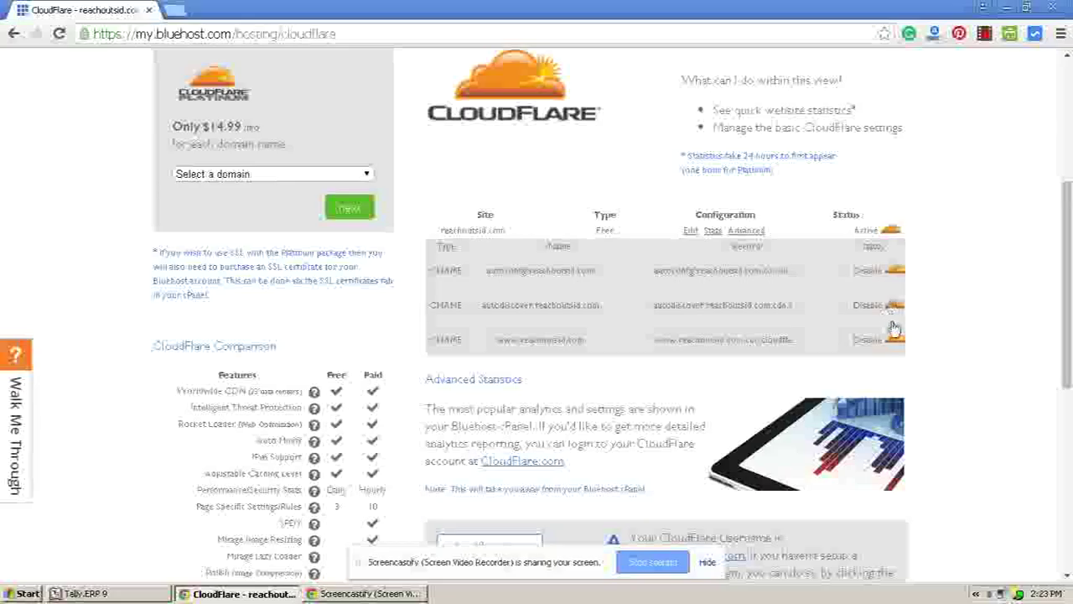
pyautogui.scroll(-2, 992, 266)
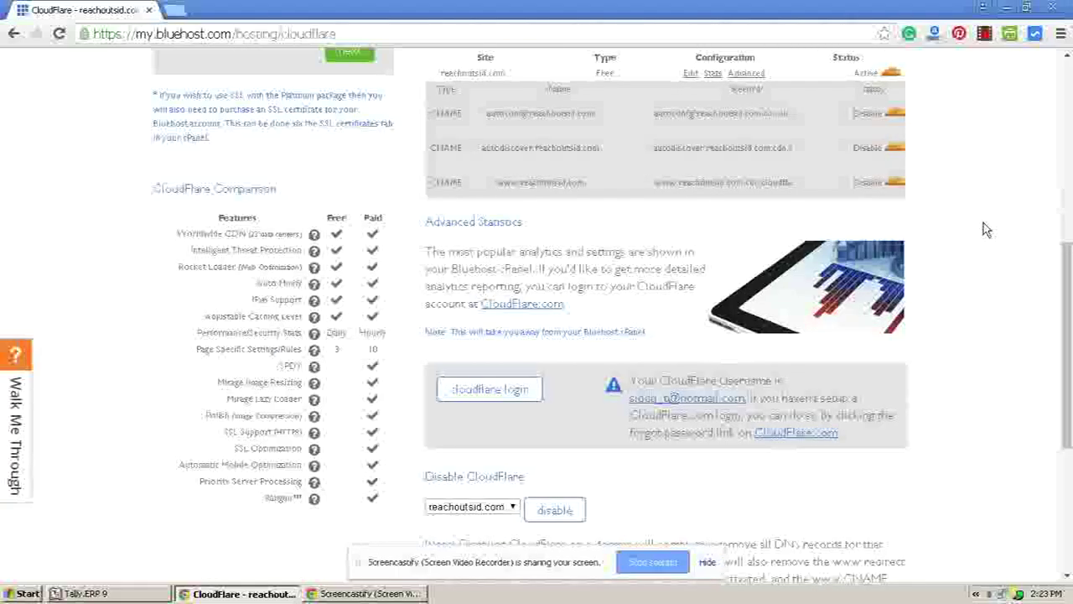
pyautogui.scroll(2, 984, 230)
pyautogui.scroll(-1, 984, 230)
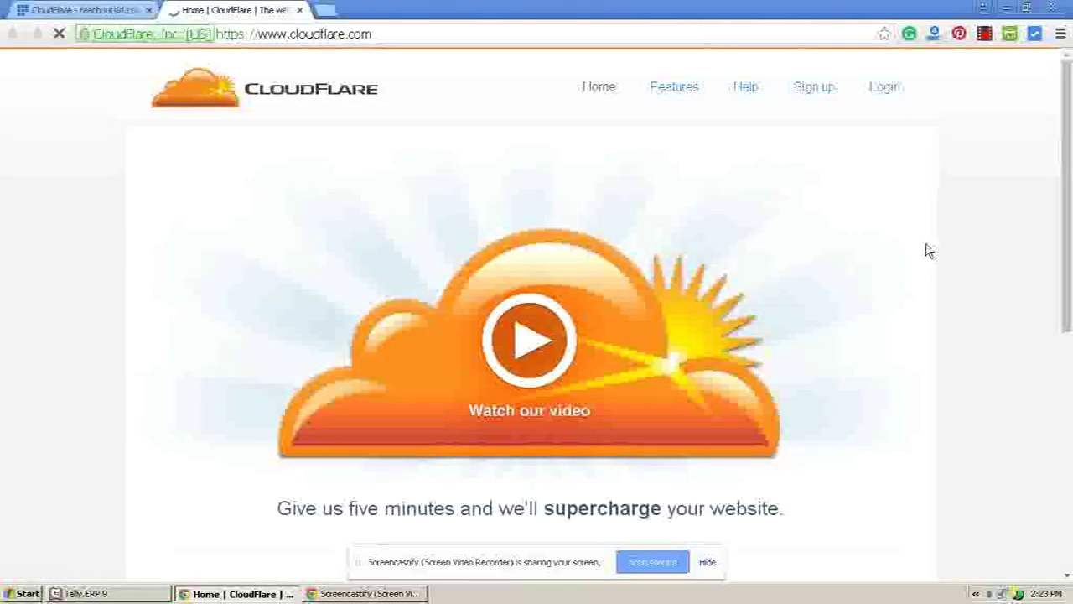
# - Open the Cloudflare account login page from the top navigation
pyautogui.scroll(-2, 928, 249)
pyautogui.scroll(-2, 929, 249)
pyautogui.scroll(4, 928, 249)
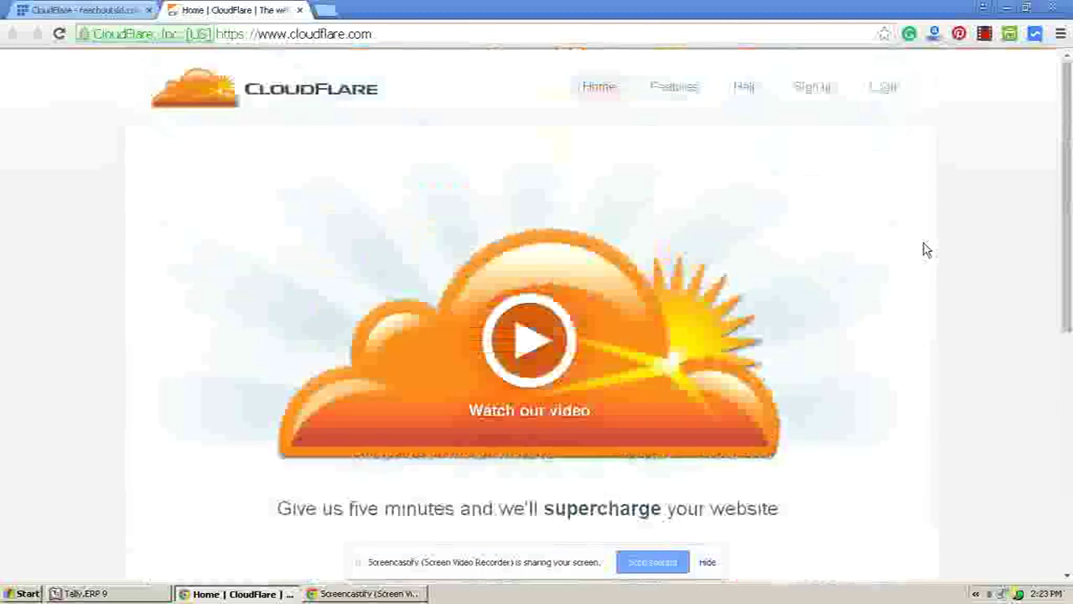
pyautogui.click(887, 94)
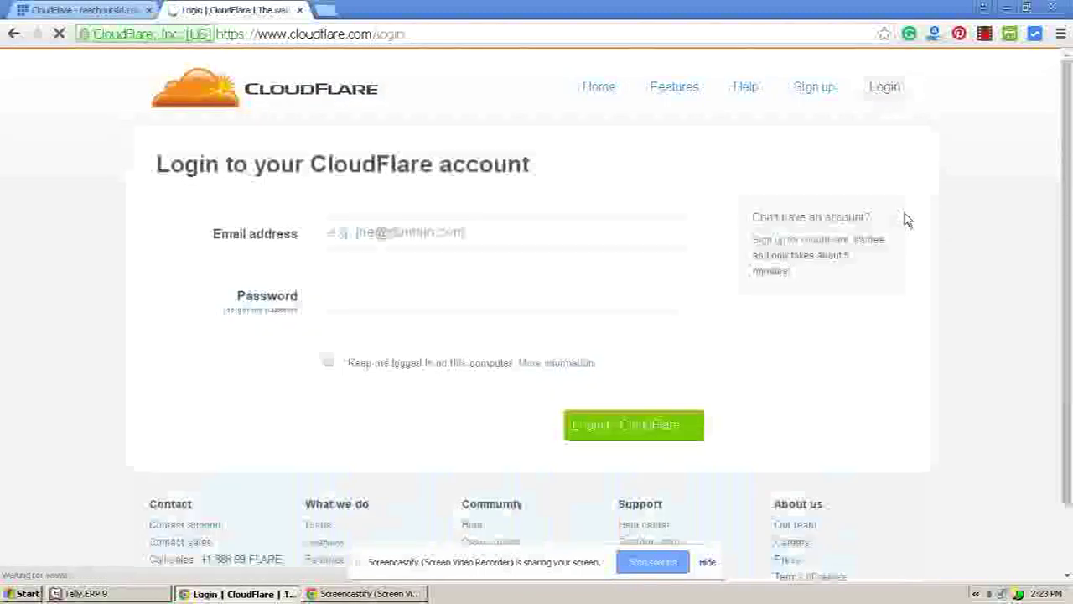
# - Check the Bluehost CloudFlare page, then return to the login form's e-mail field
pyautogui.click(88, 10)
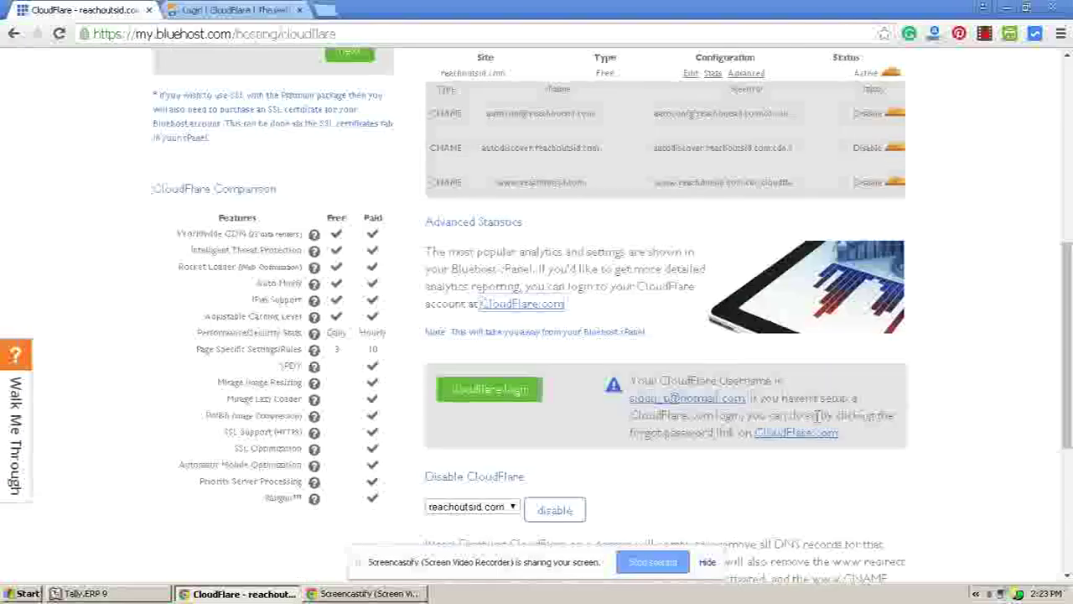
pyautogui.scroll(-1, 616, 424)
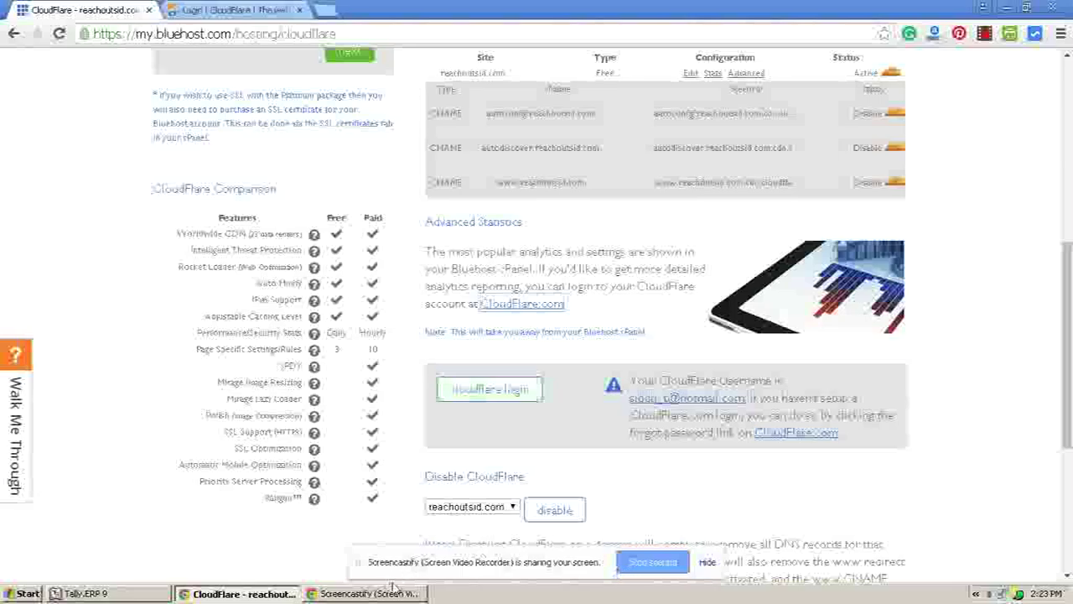
pyautogui.click(235, 10)
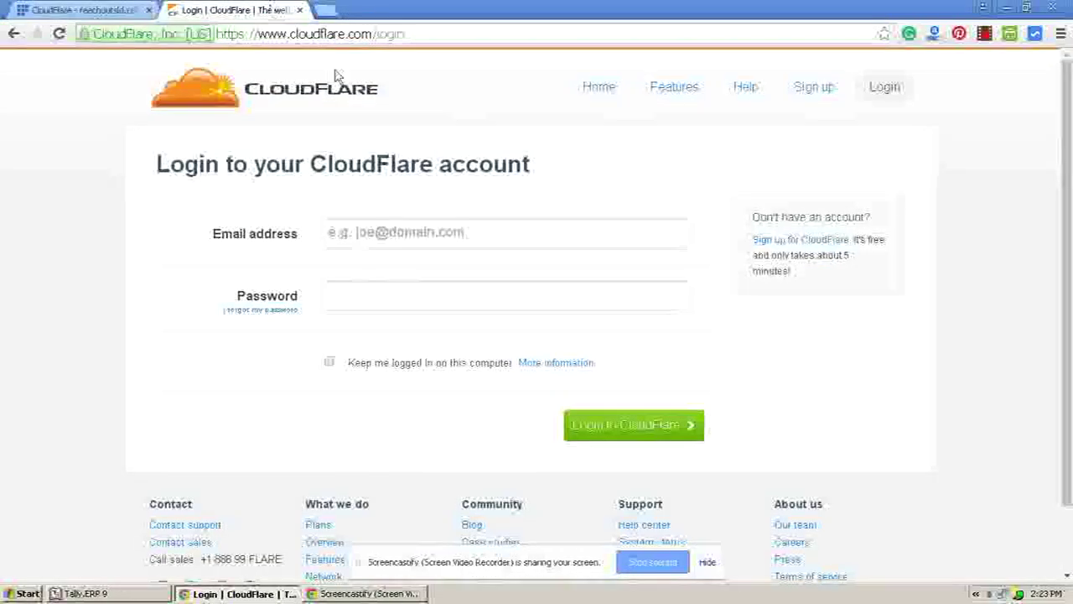
pyautogui.click(483, 223)
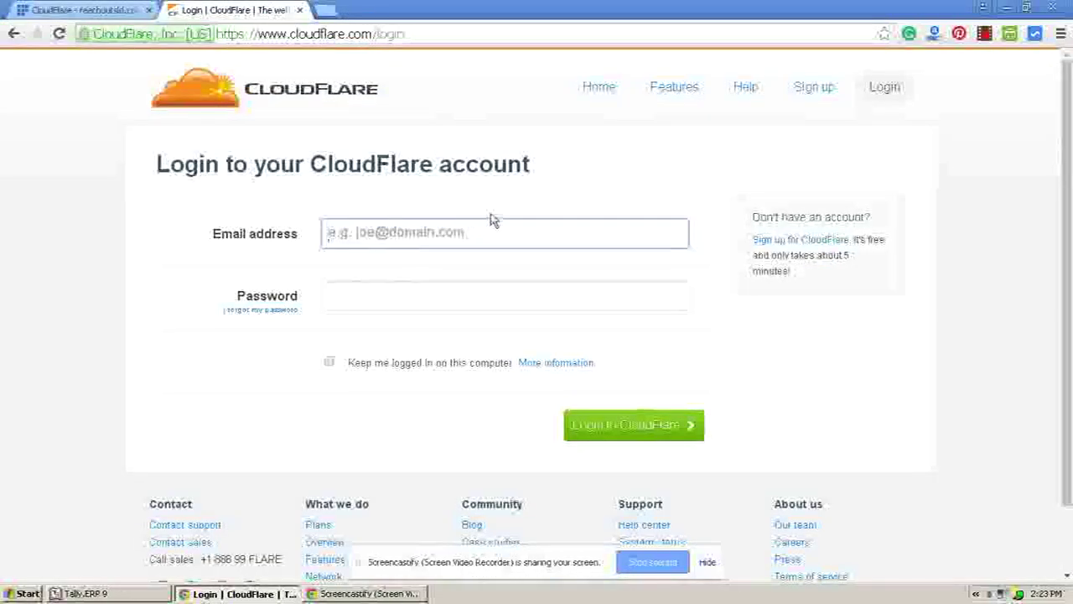
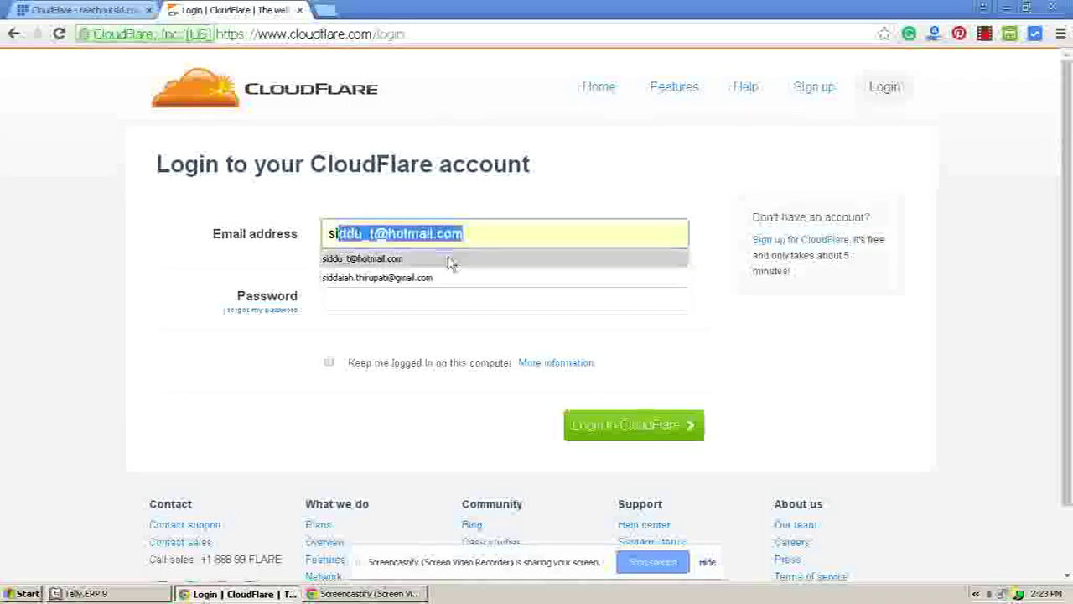
# - Fill in the saved account e-mail address, then open the forgot-password form
pyautogui.click(450, 260)
pyautogui.click(431, 290)
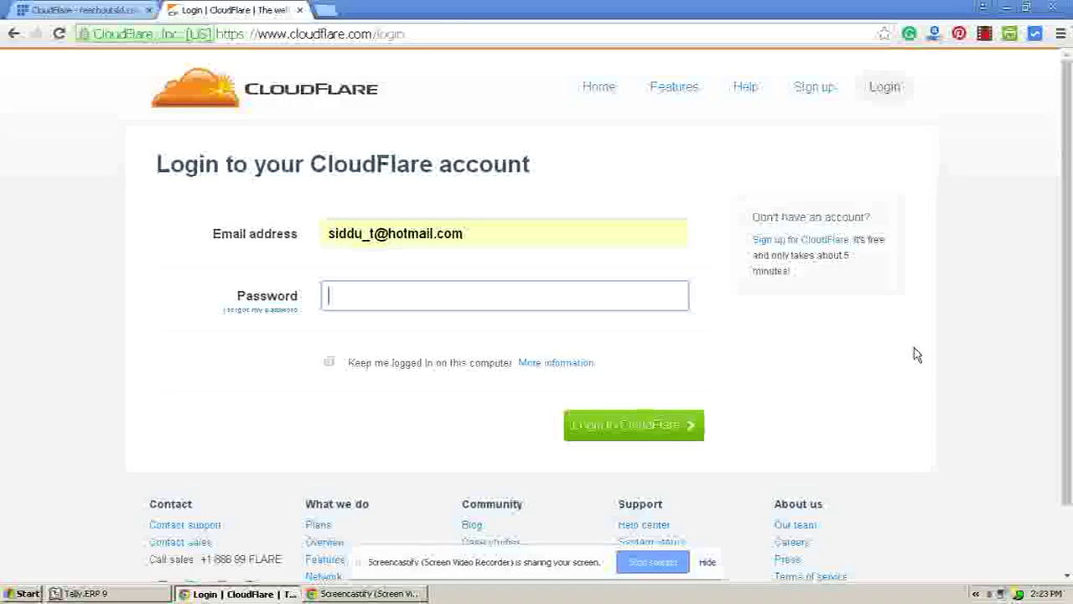
pyautogui.click(267, 312)
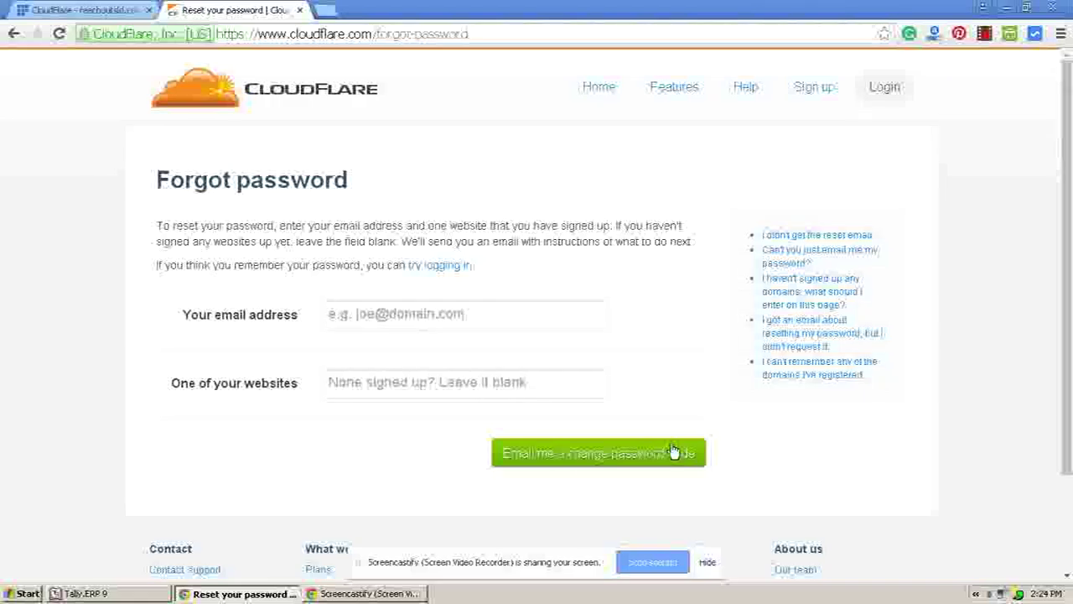
# - Request a password change code by e-mail, then close the reset page
pyautogui.click(587, 457)
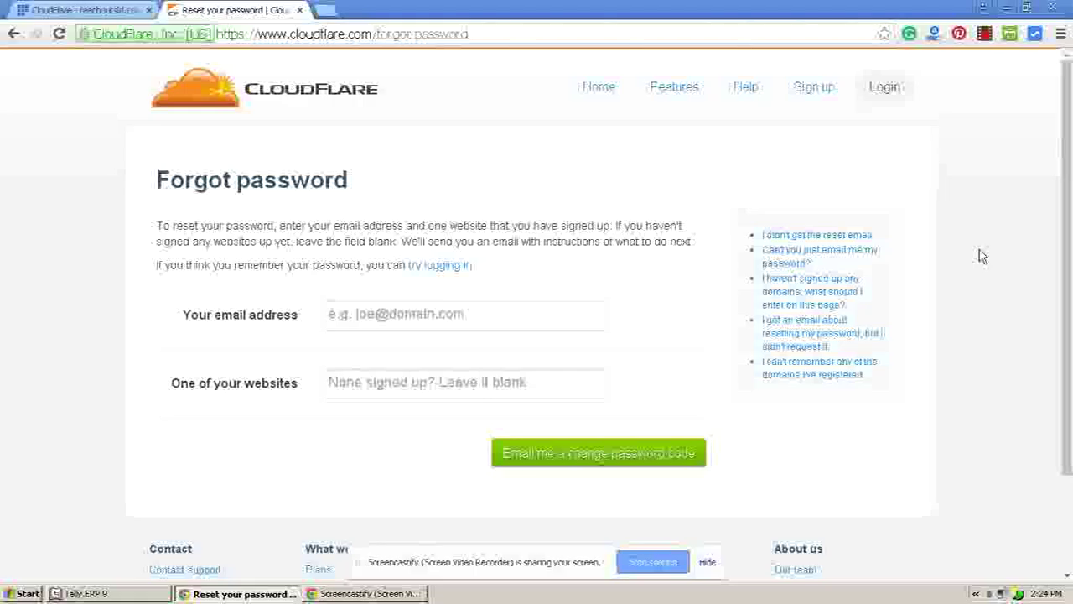
pyautogui.click(299, 11)
# - Scroll back to the top of Bluehost's CloudFlare add-on page
pyautogui.scroll(5, 954, 237)
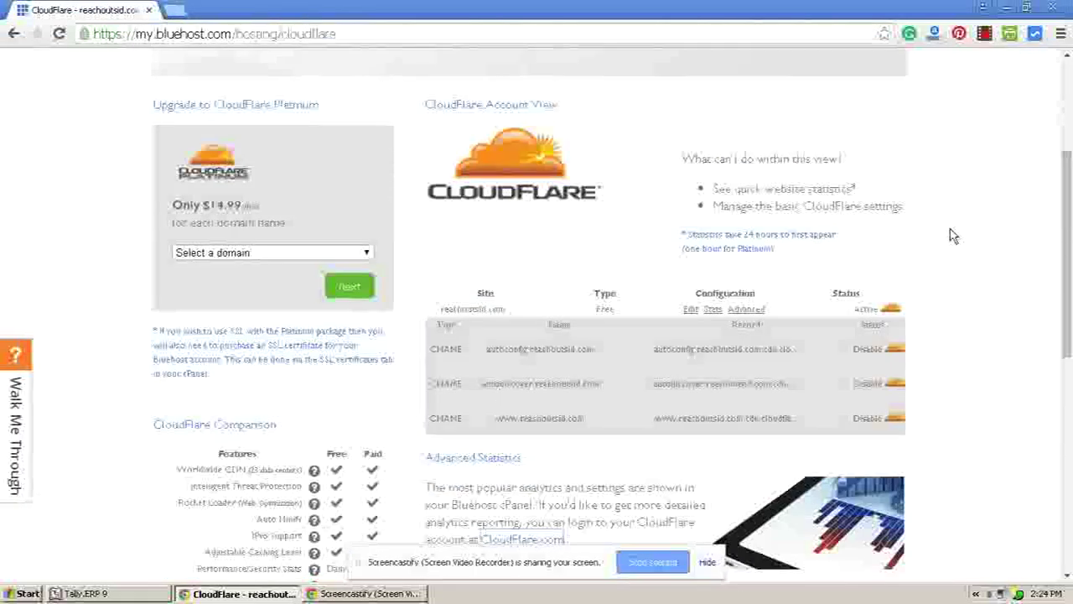
pyautogui.scroll(1, 953, 236)
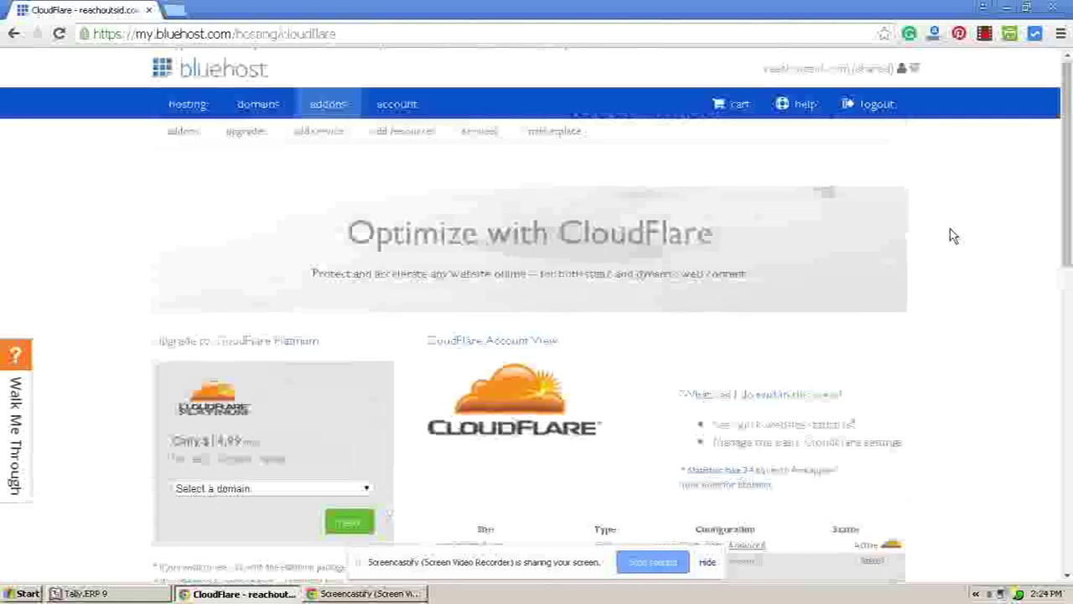